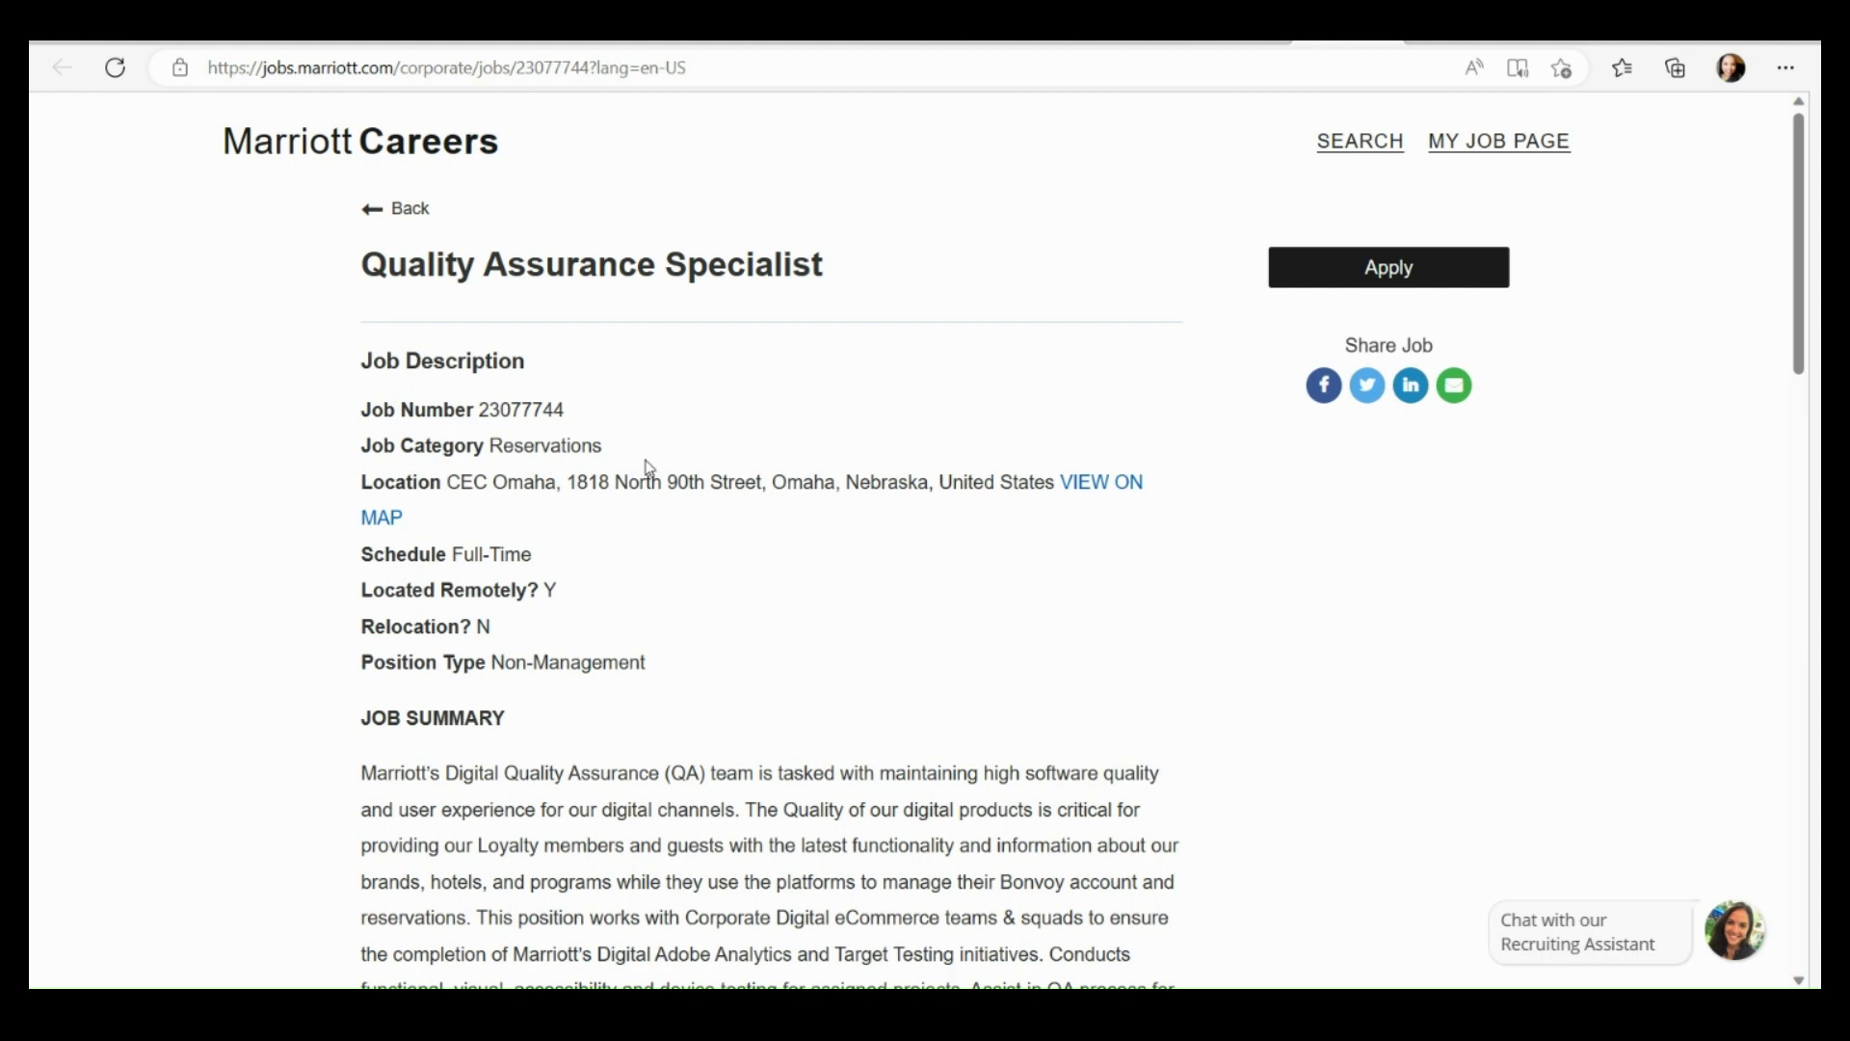
pyautogui.scroll(-1, 647, 477)
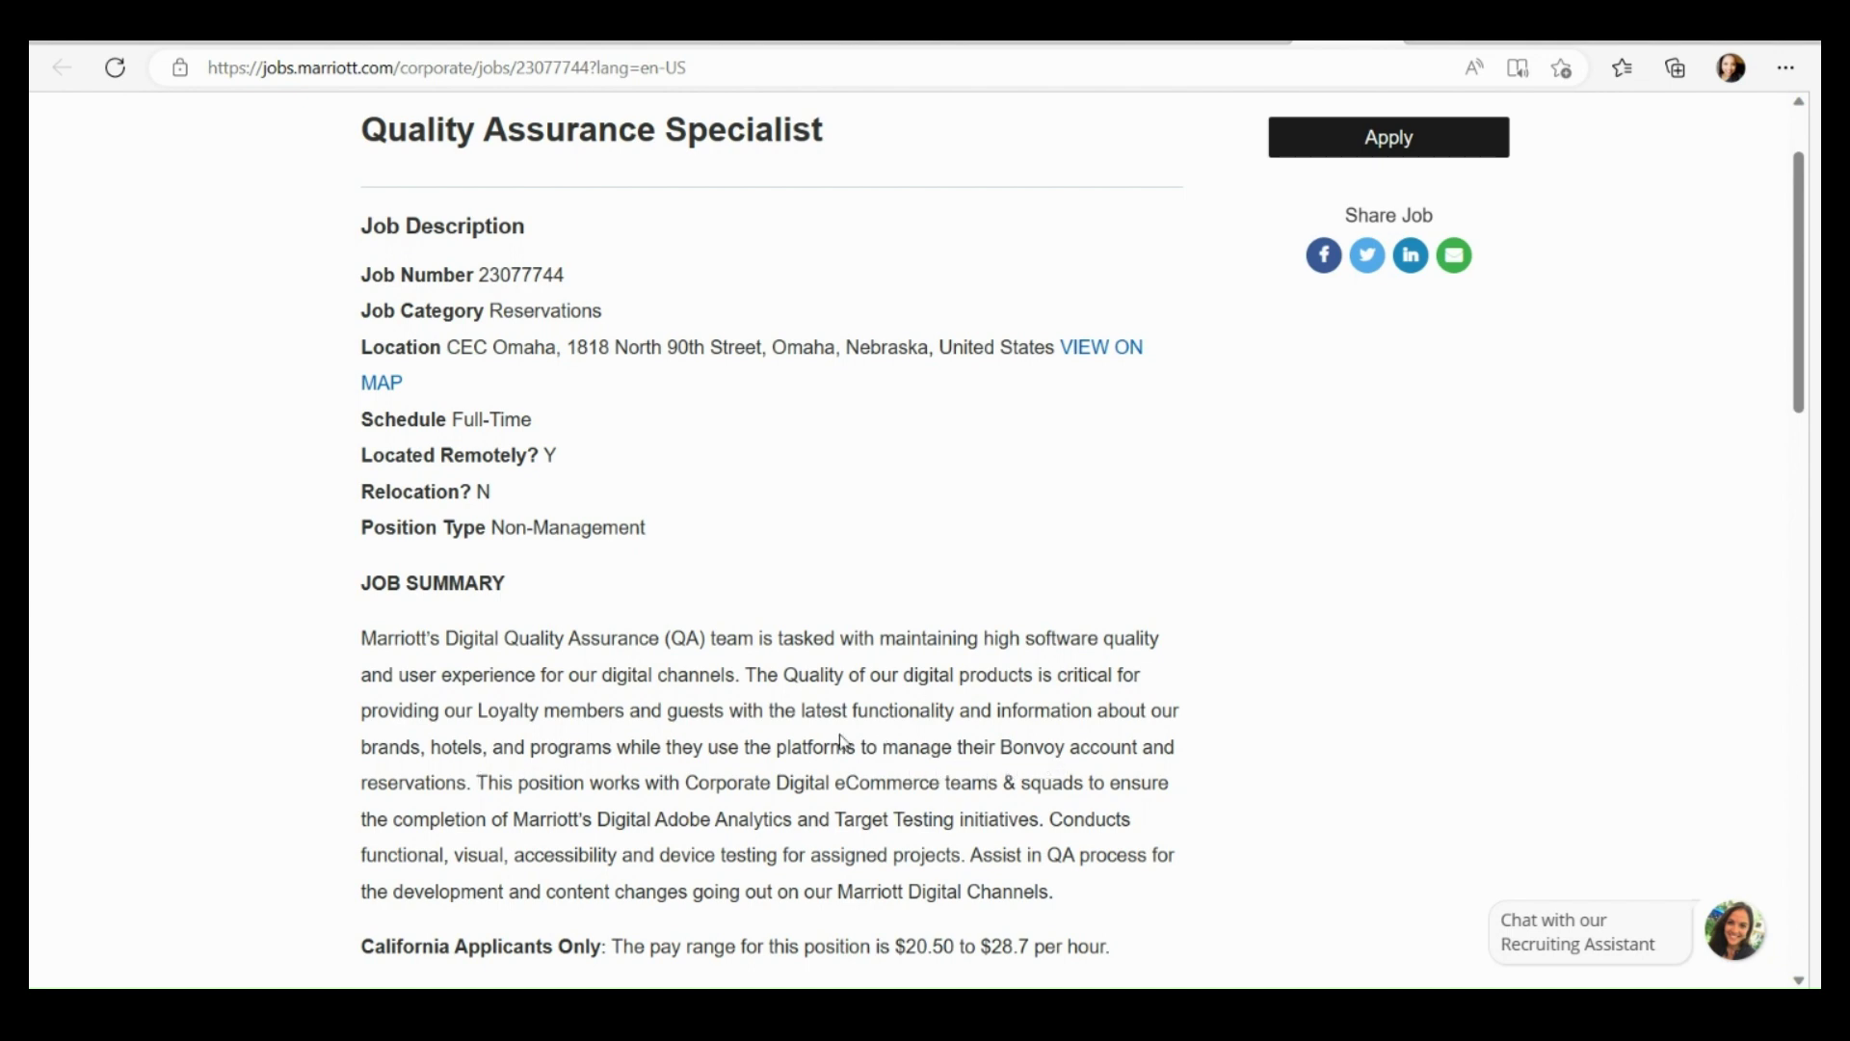
pyautogui.scroll(-1, 803, 739)
pyautogui.scroll(-1, 803, 738)
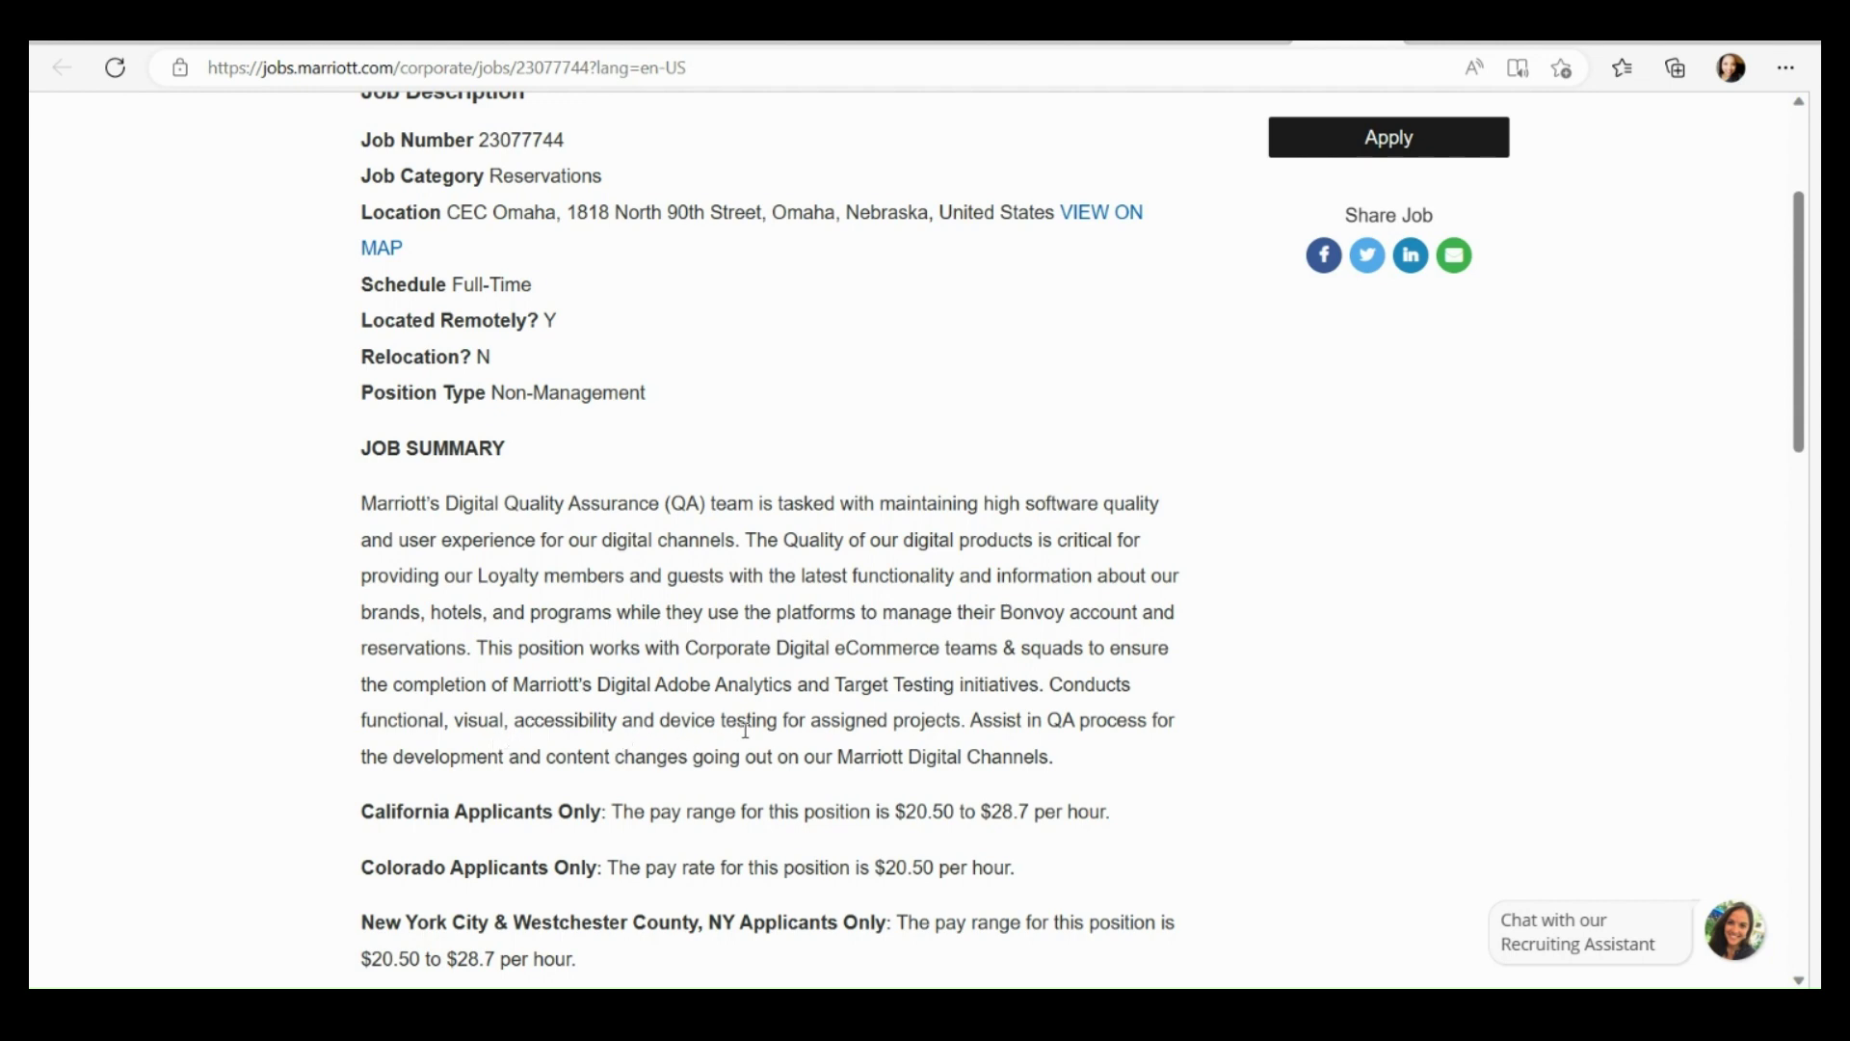
pyautogui.scroll(-1, 802, 730)
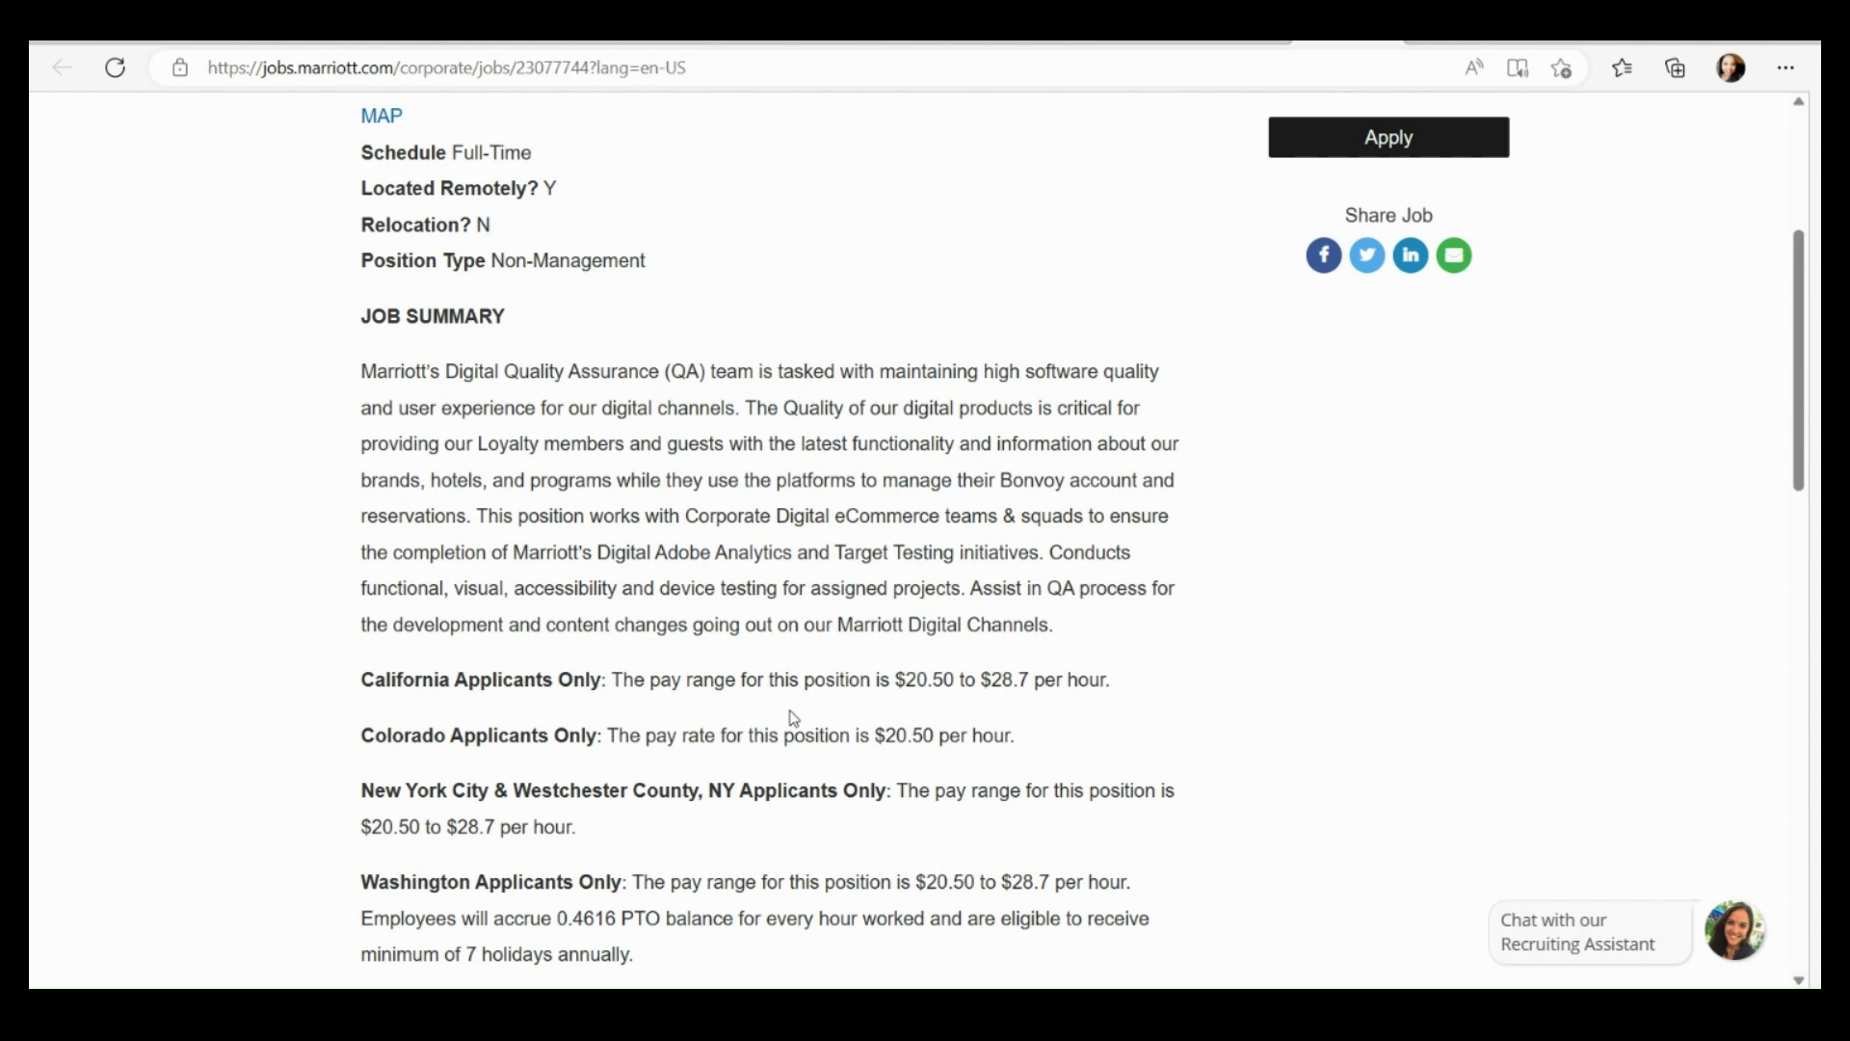
pyautogui.scroll(-1, 785, 723)
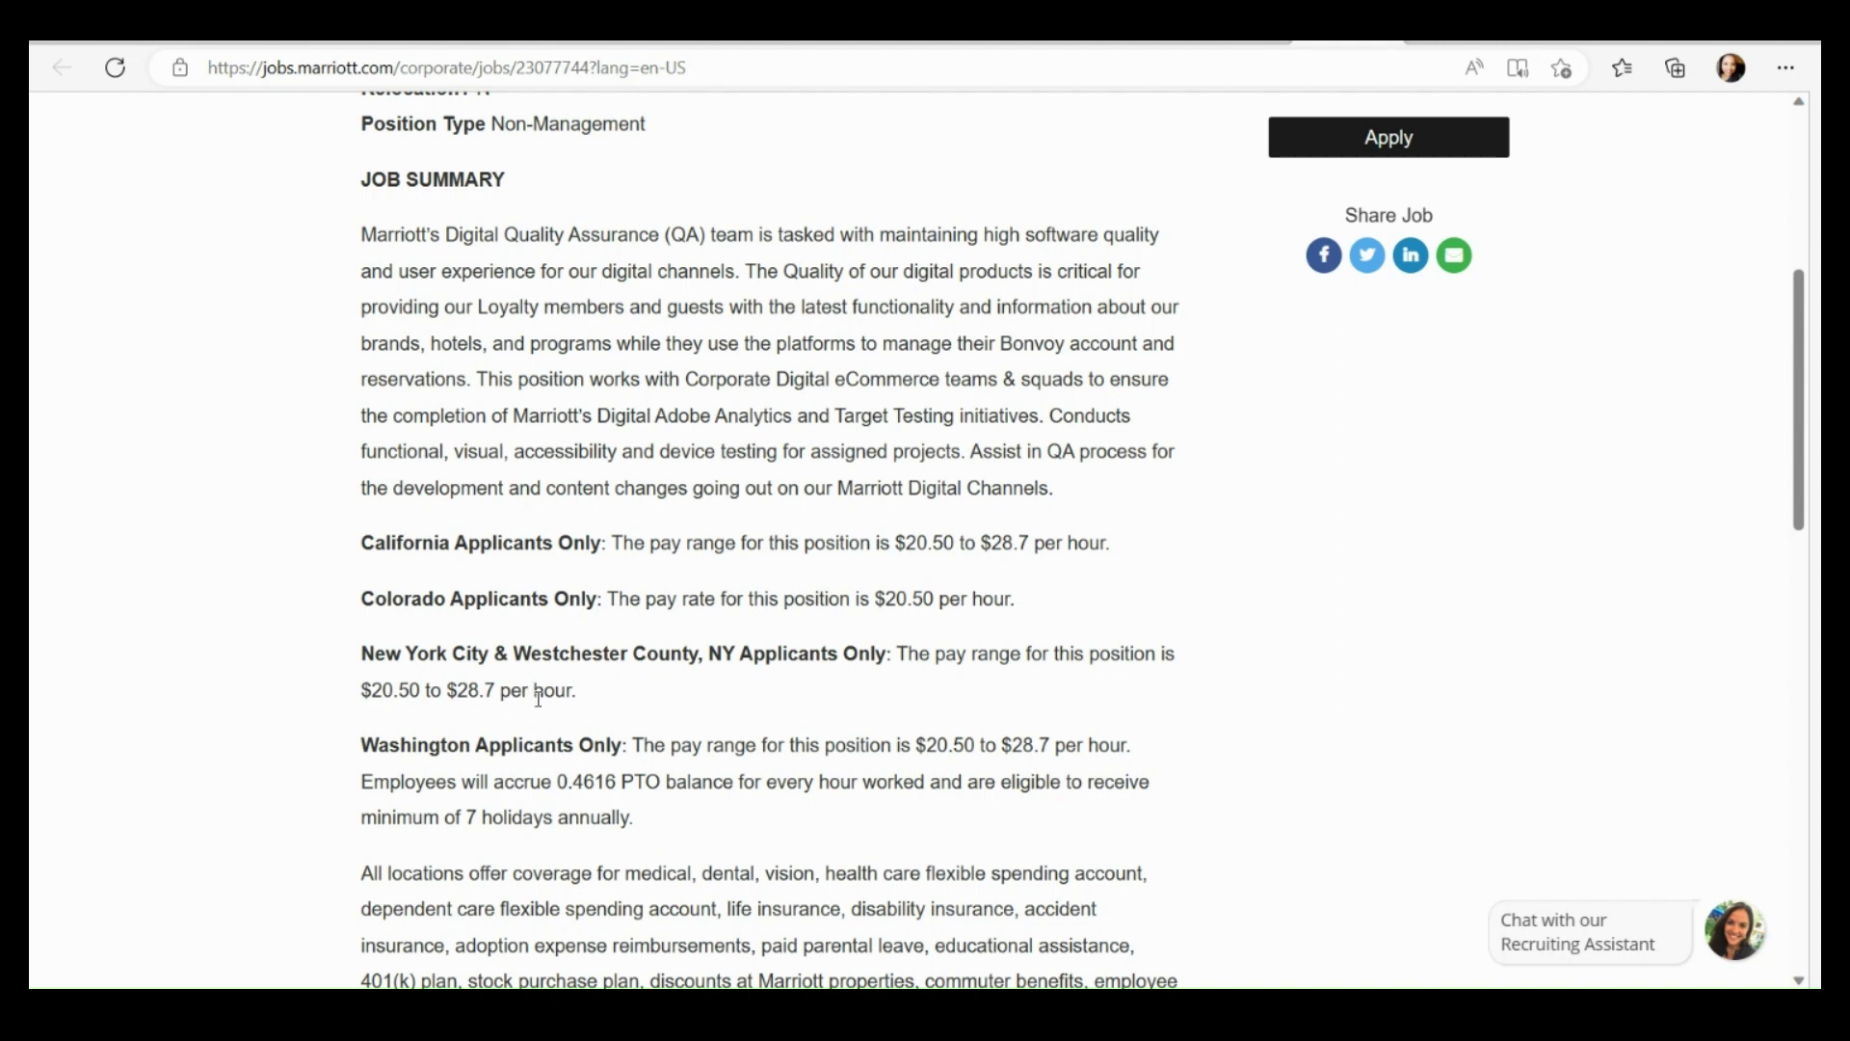
pyautogui.scroll(-1, 512, 715)
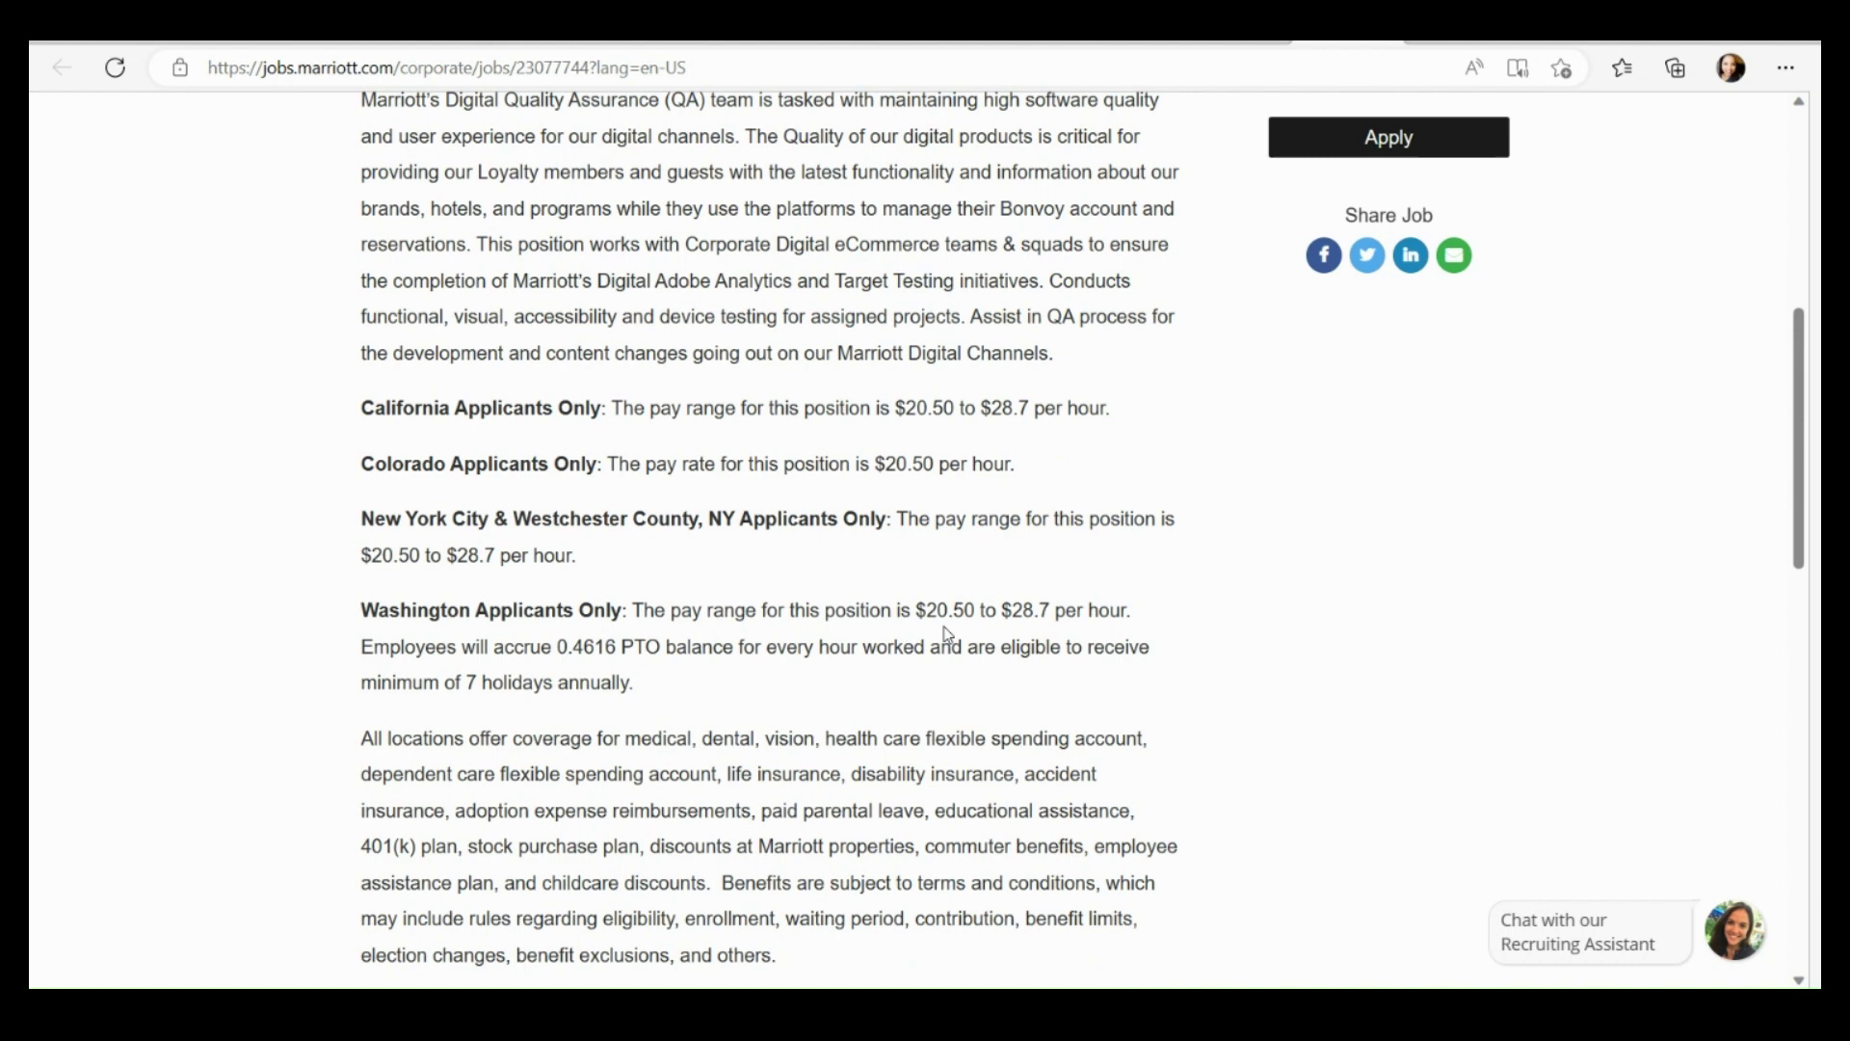
pyautogui.scroll(-1, 947, 637)
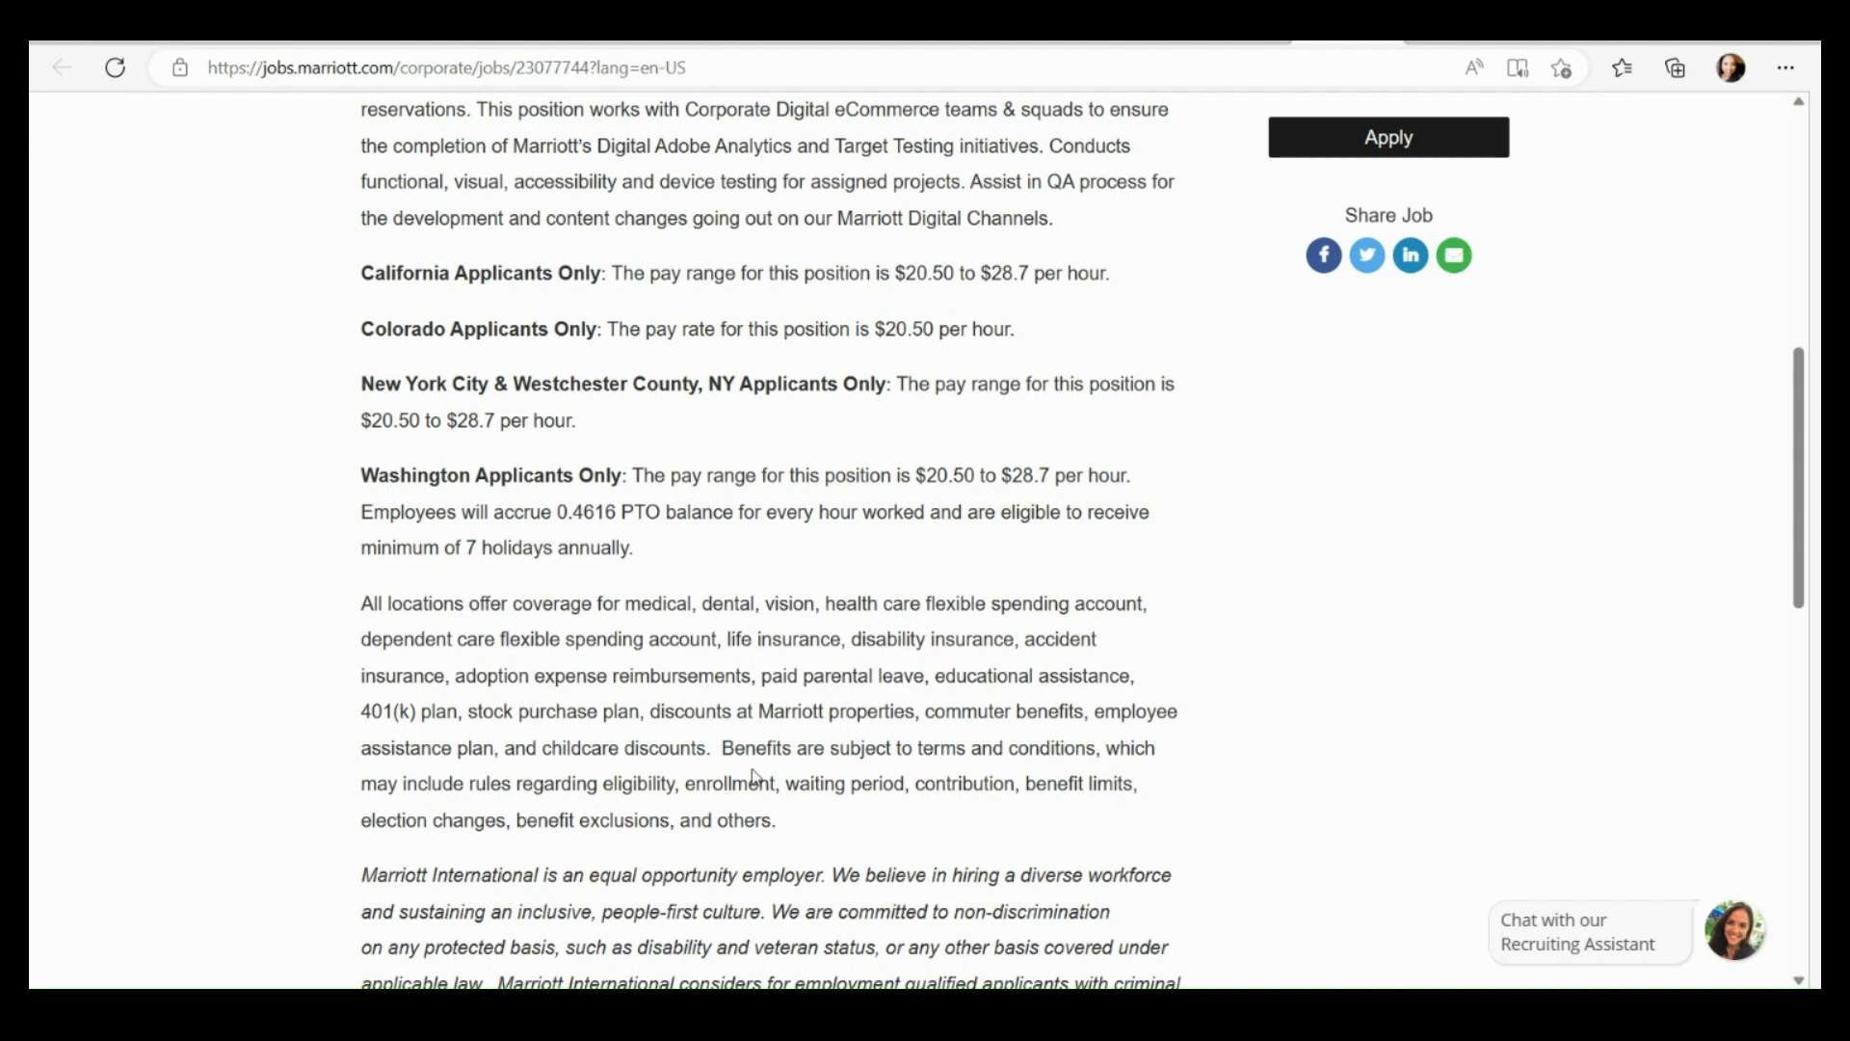
pyautogui.scroll(-1, 875, 682)
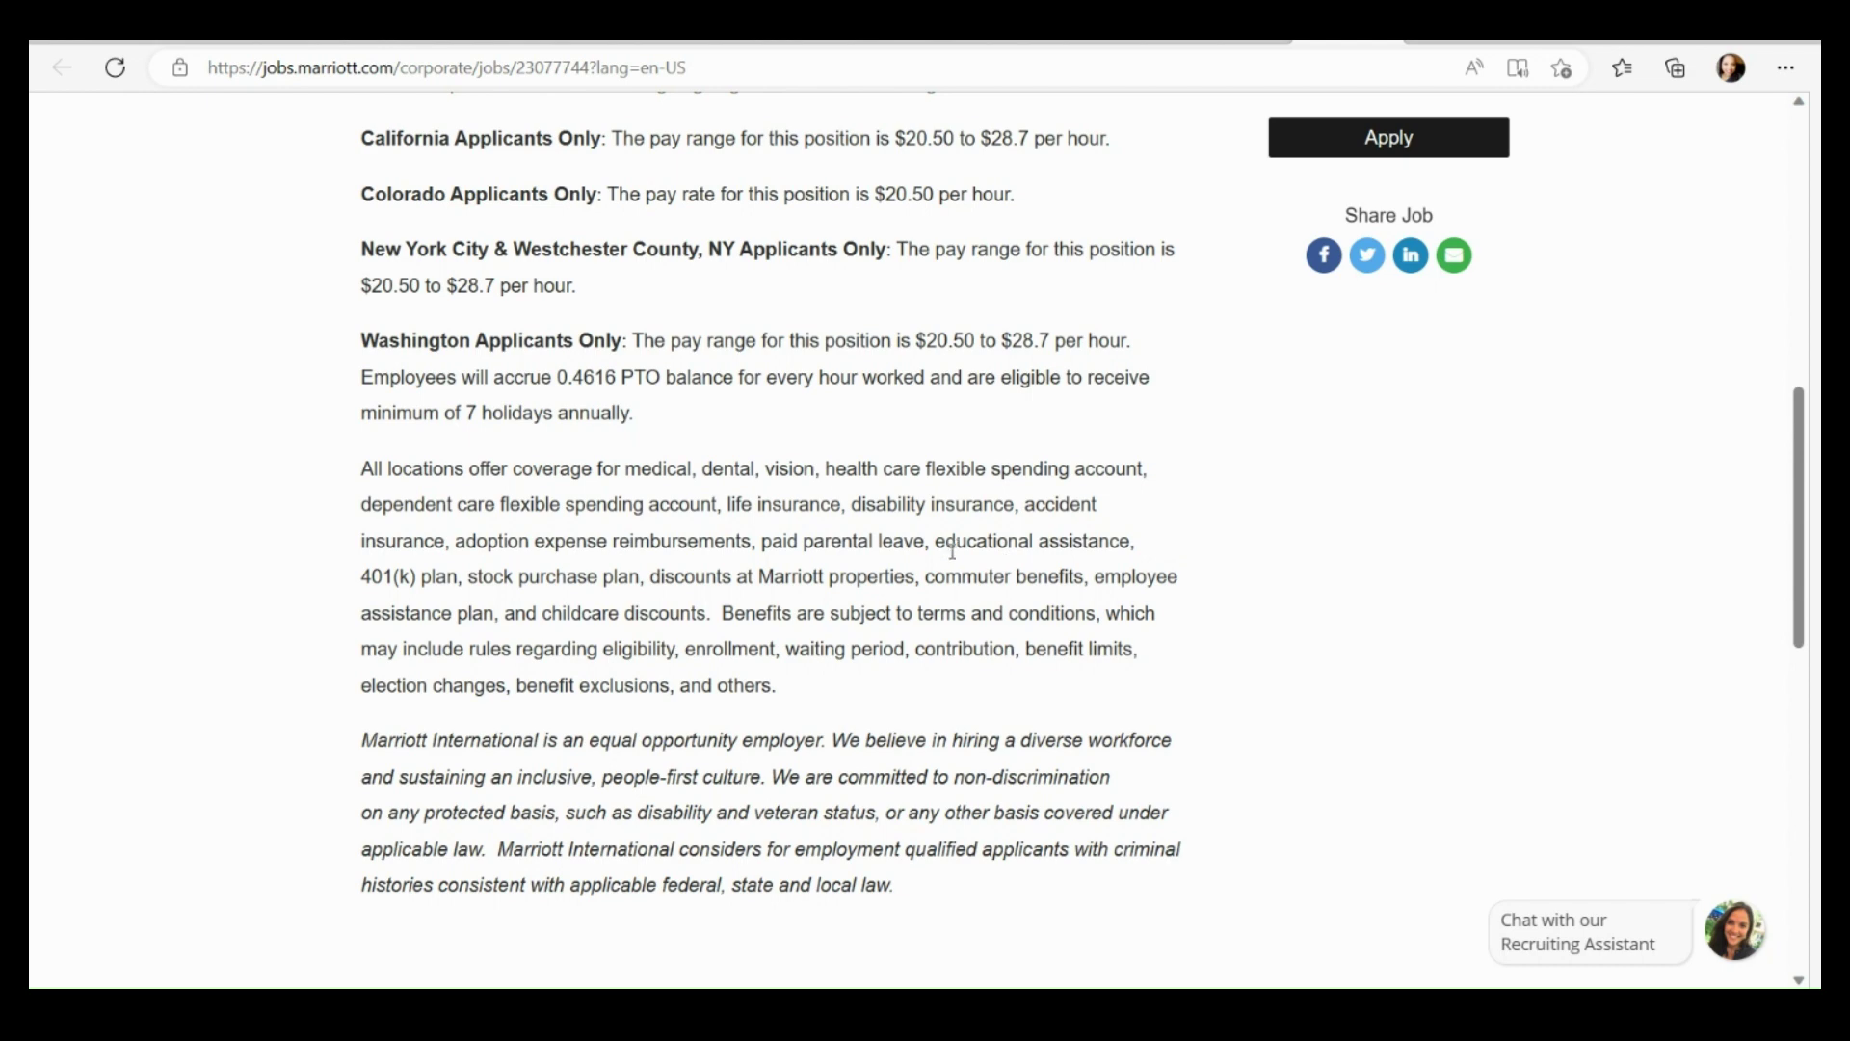
pyautogui.scroll(3, 911, 614)
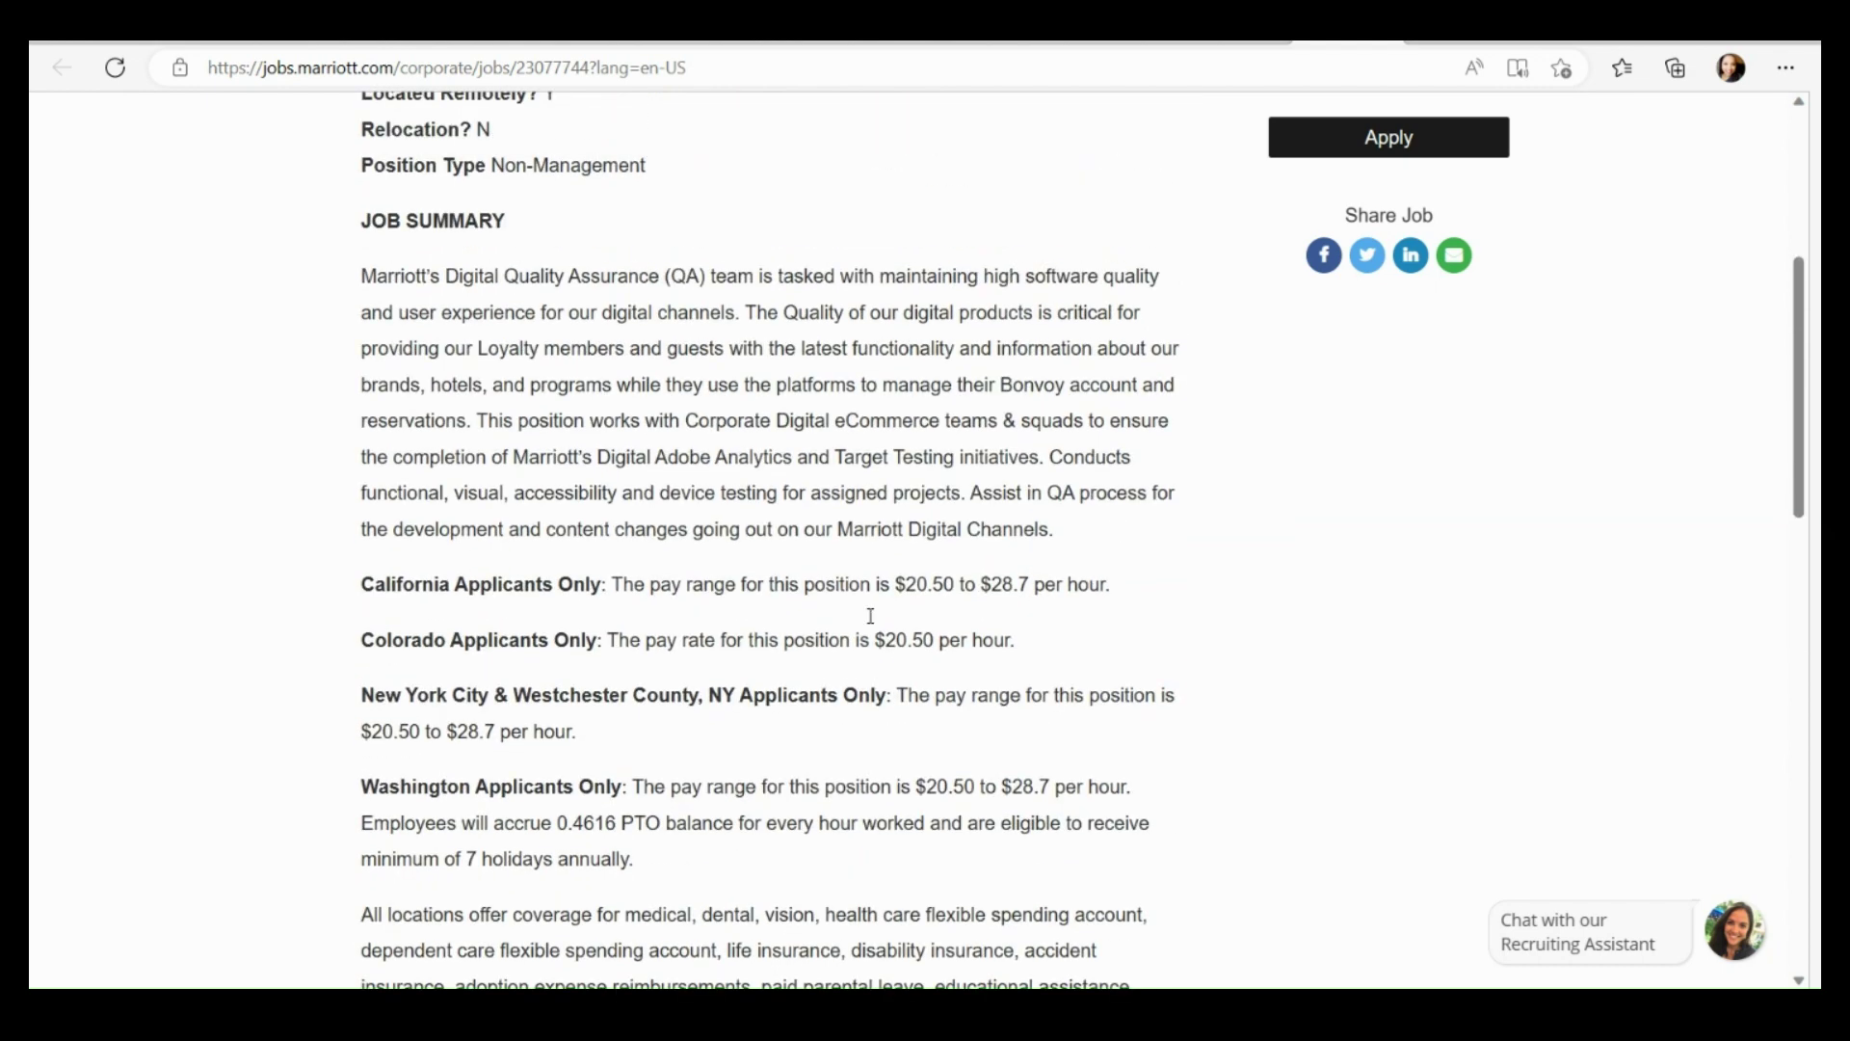
pyautogui.scroll(2, 871, 616)
pyautogui.scroll(3, 868, 614)
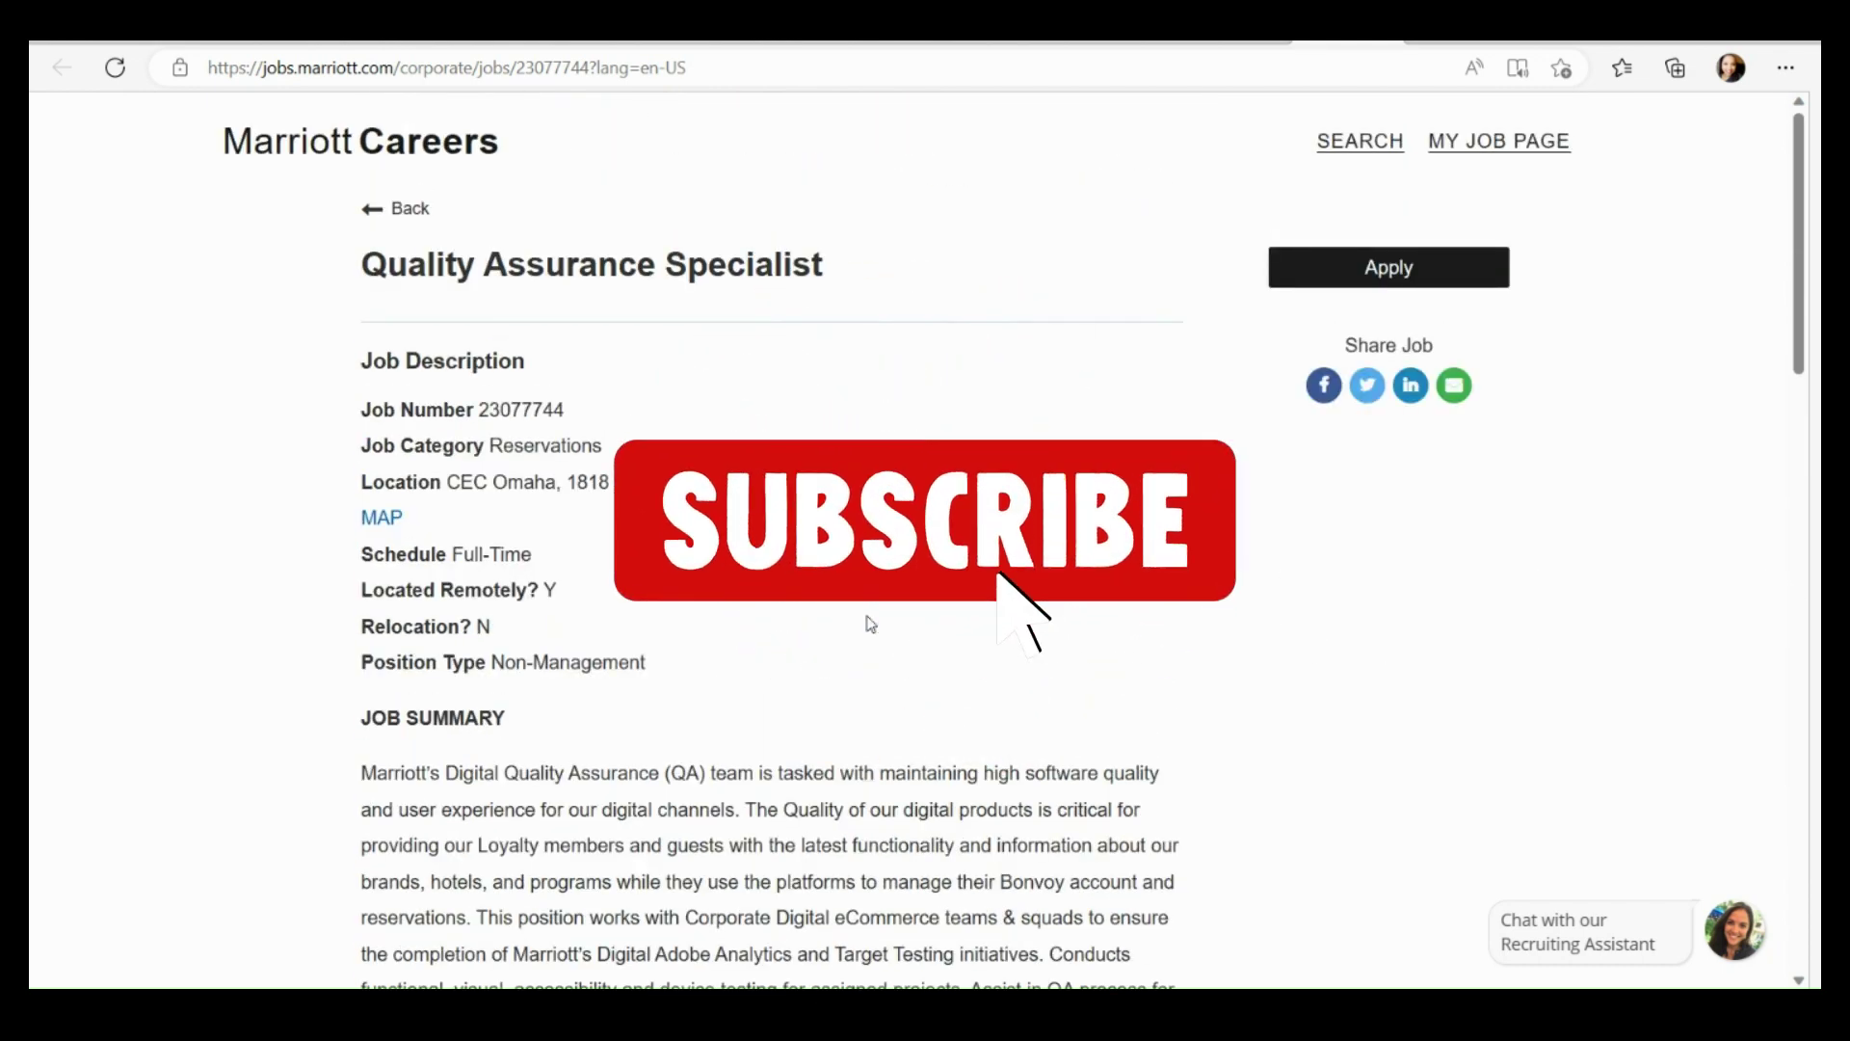